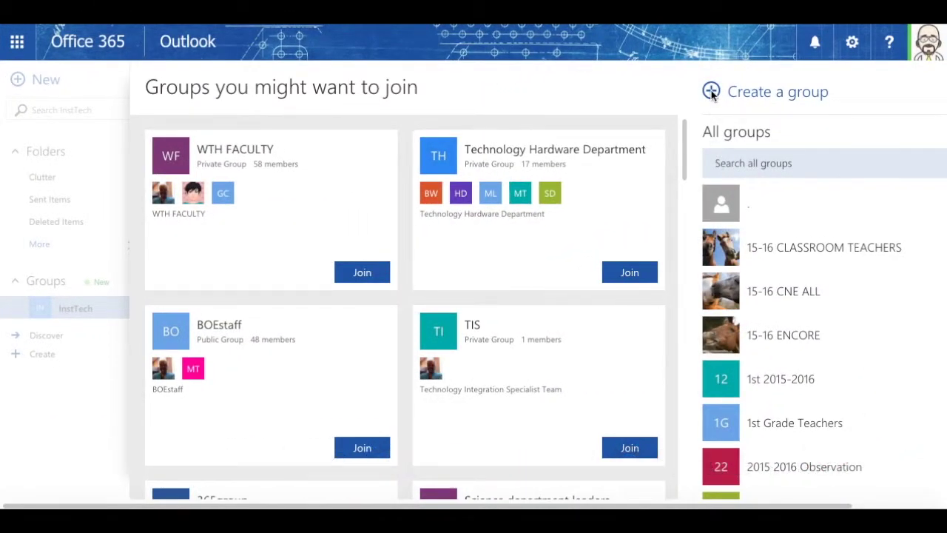
# - Look through the list of all existing groups to see which ones the organization already has
pyautogui.scroll(-3, 821, 358)
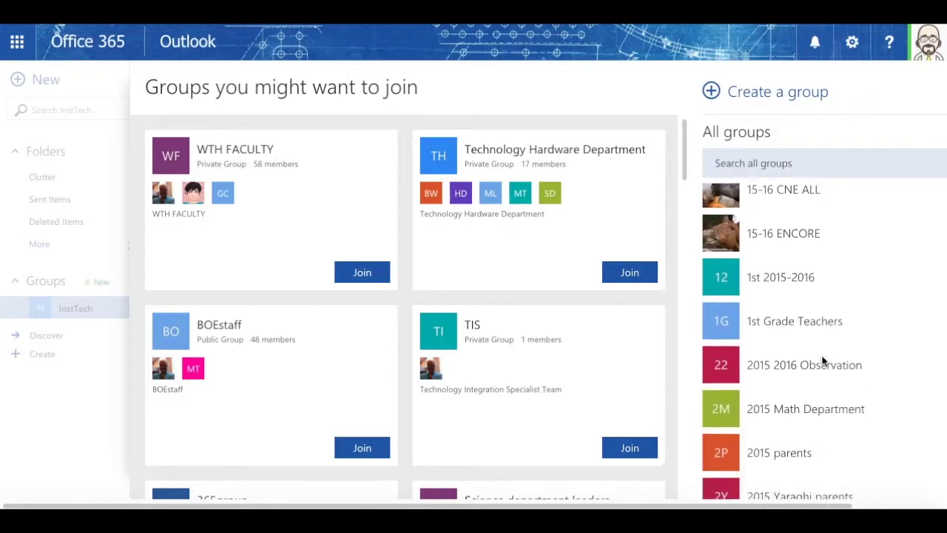
pyautogui.scroll(-10, 821, 360)
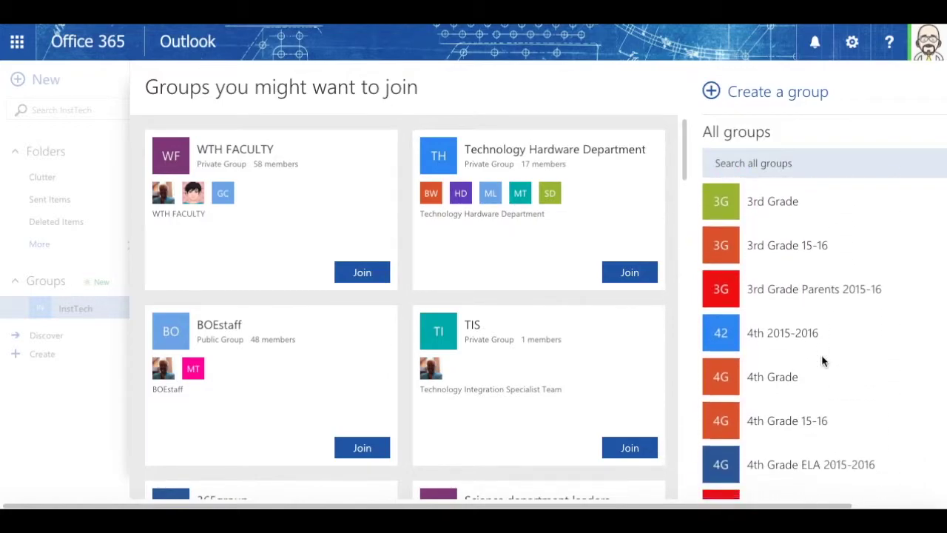
pyautogui.scroll(-4, 821, 360)
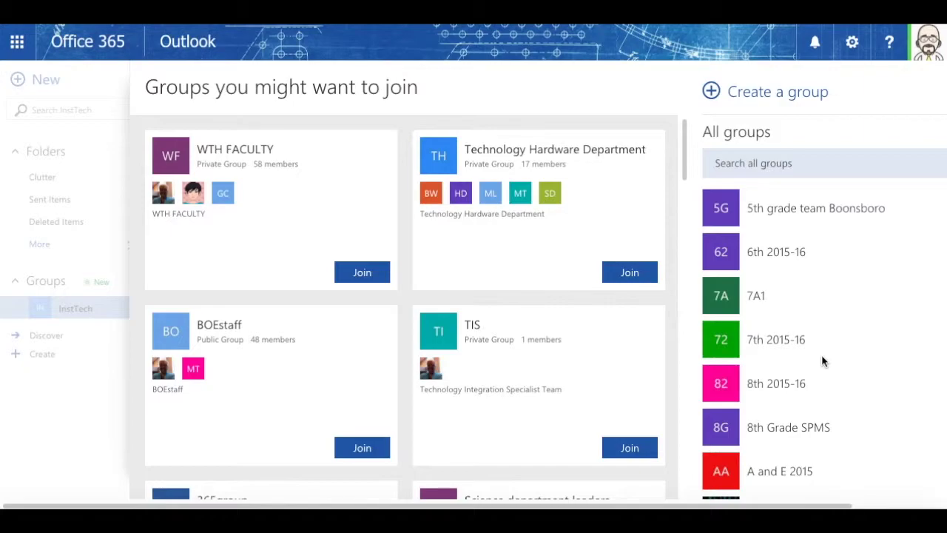
pyautogui.scroll(-3, 822, 359)
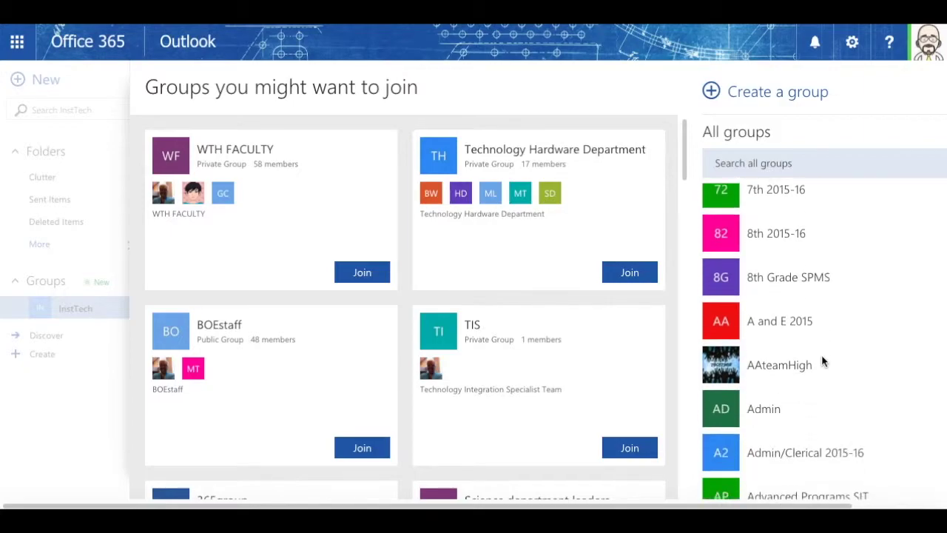
pyautogui.scroll(-1, 821, 359)
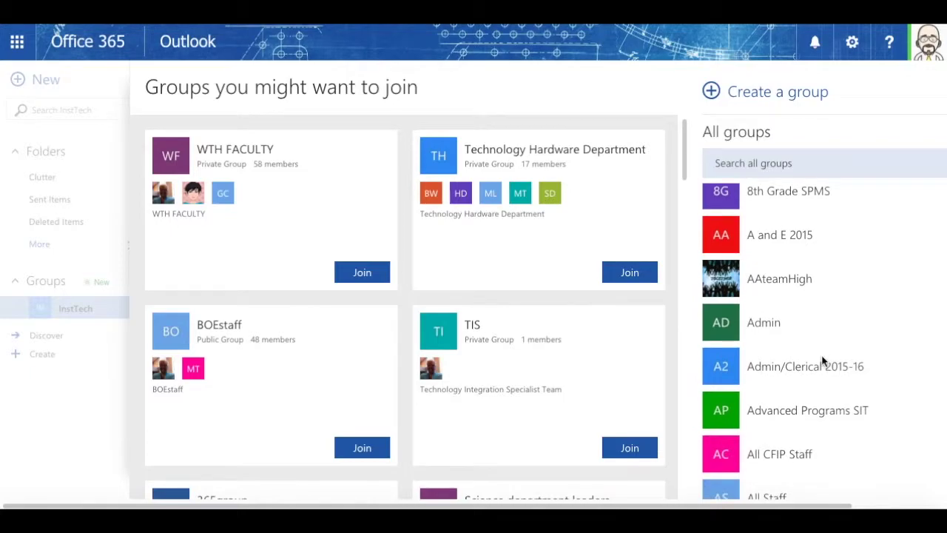
pyautogui.scroll(-4, 822, 360)
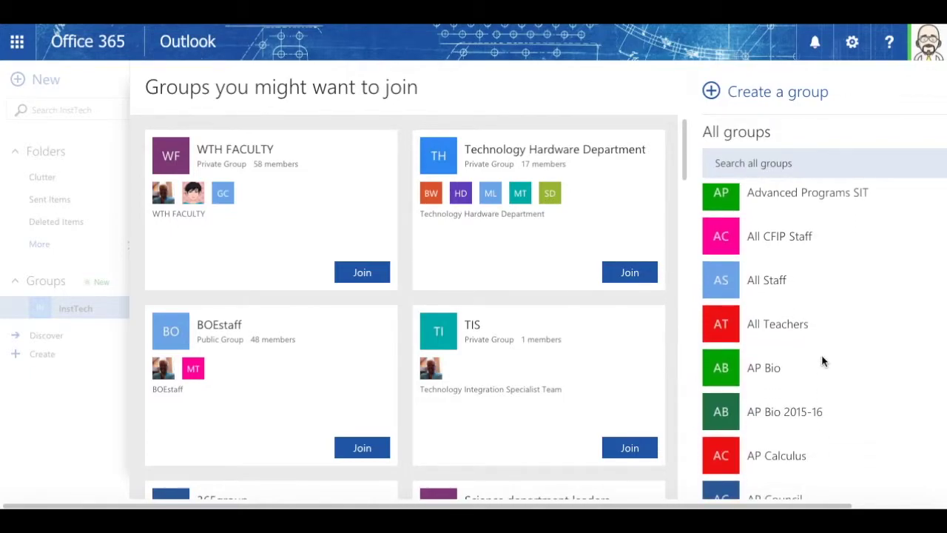
pyautogui.scroll(-4, 822, 360)
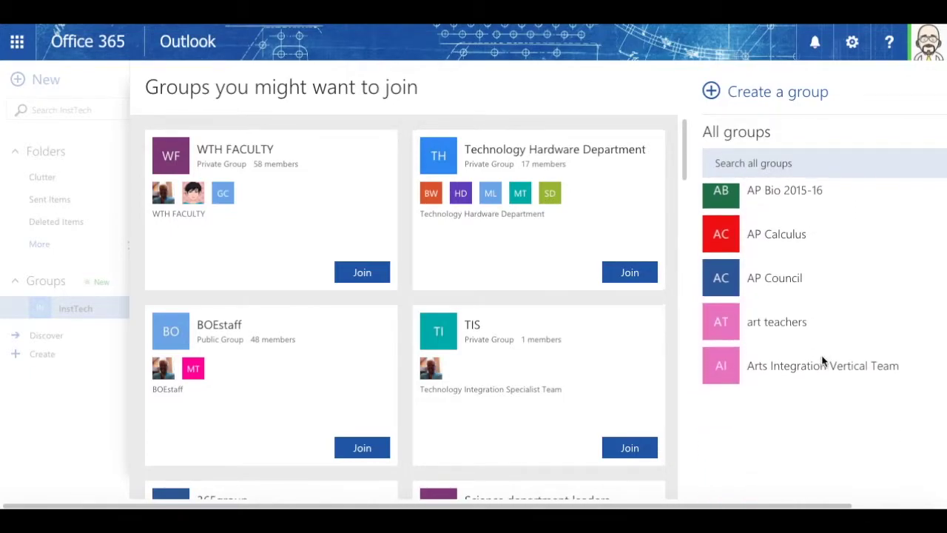
pyautogui.scroll(20, 821, 361)
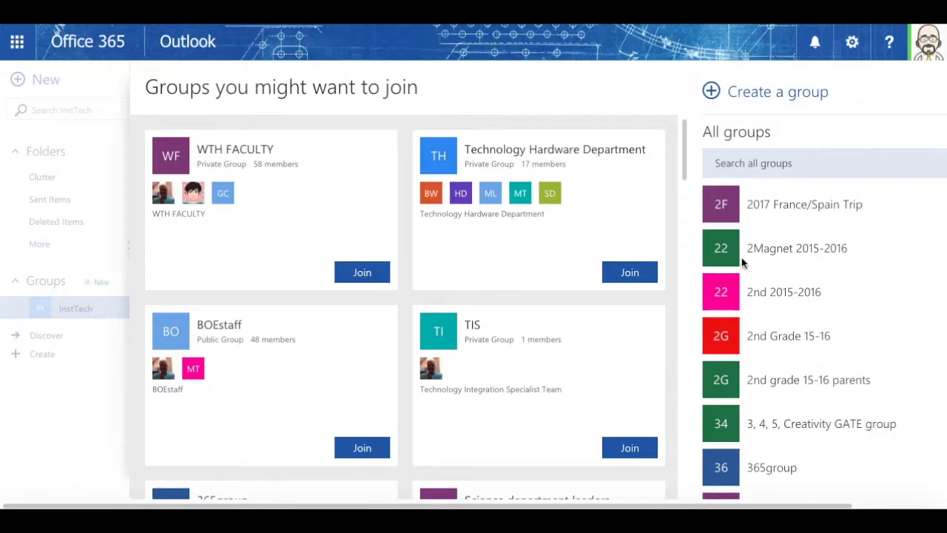
pyautogui.scroll(-4, 761, 285)
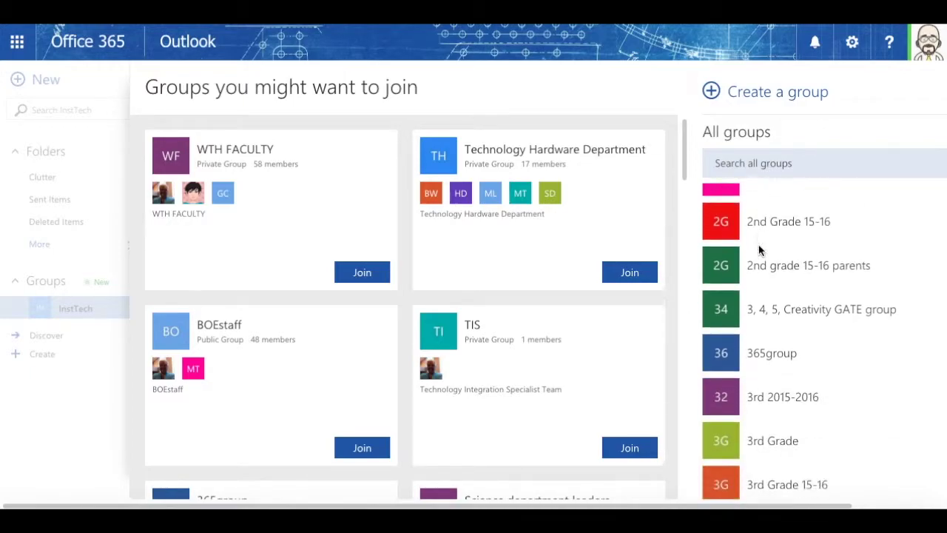
pyautogui.scroll(-8, 758, 250)
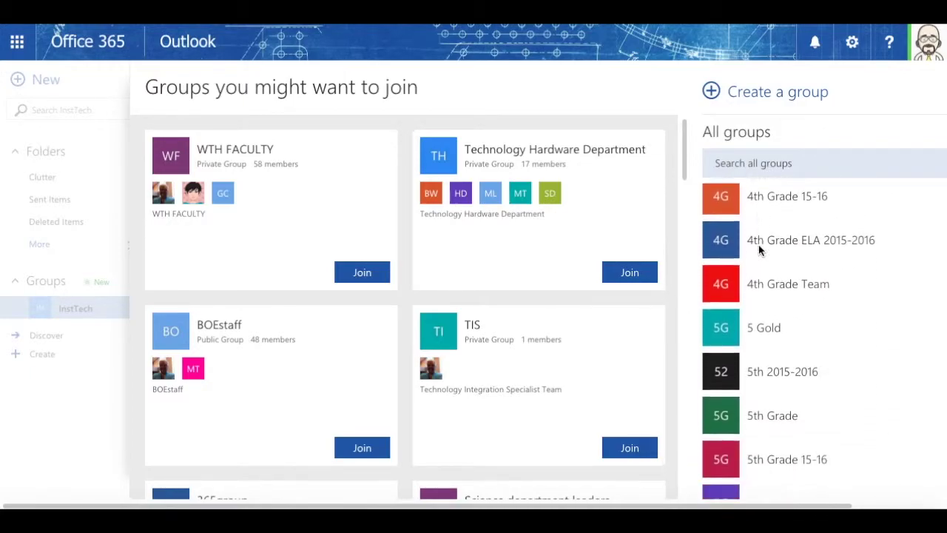
pyautogui.scroll(-2, 758, 250)
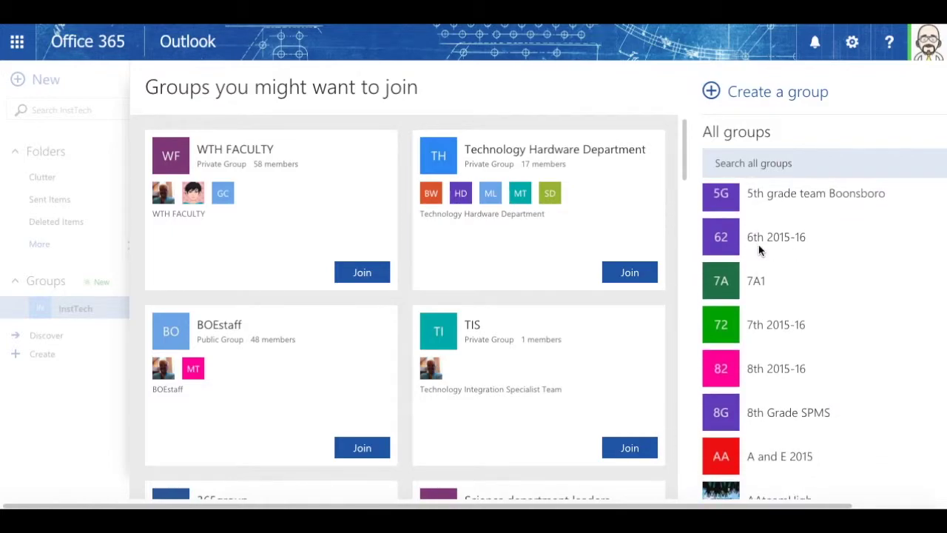
pyautogui.scroll(10, 758, 251)
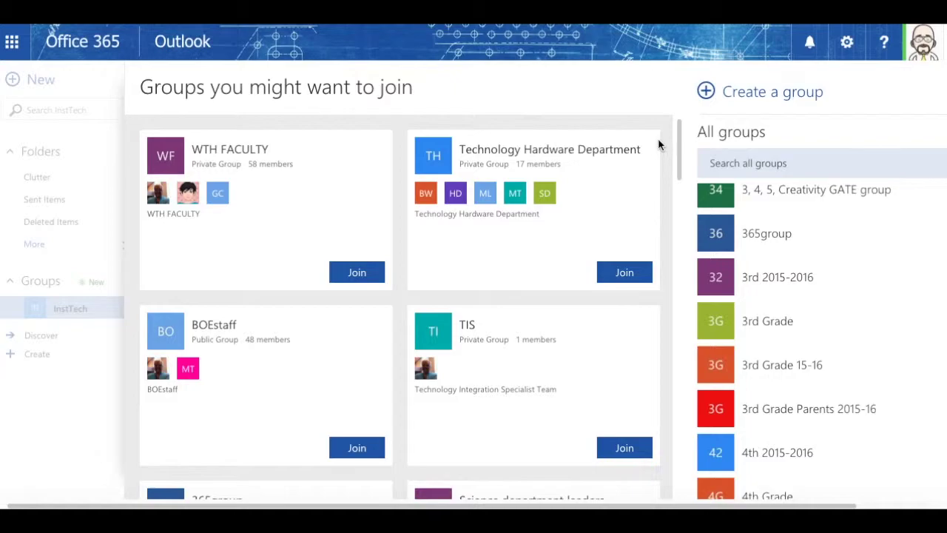
# - Review the suggested groups to join, including their privacy type, members and descriptions
pyautogui.scroll(-1, 439, 266)
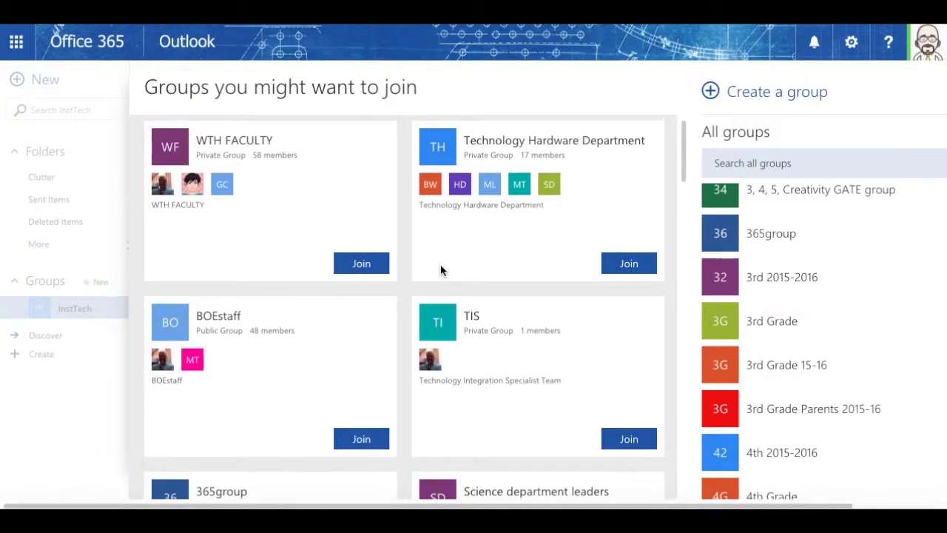
pyautogui.scroll(-1, 440, 270)
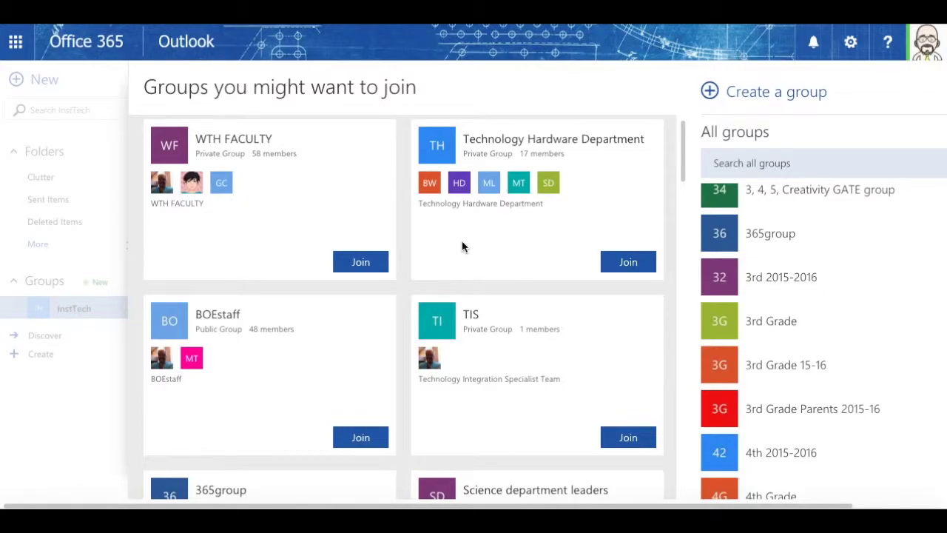
pyautogui.scroll(-2, 478, 241)
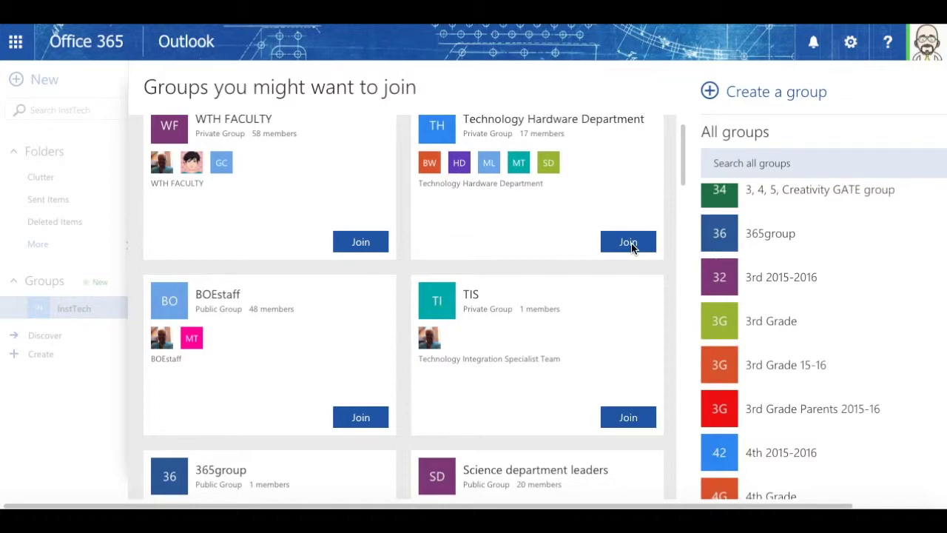
pyautogui.scroll(-3, 631, 243)
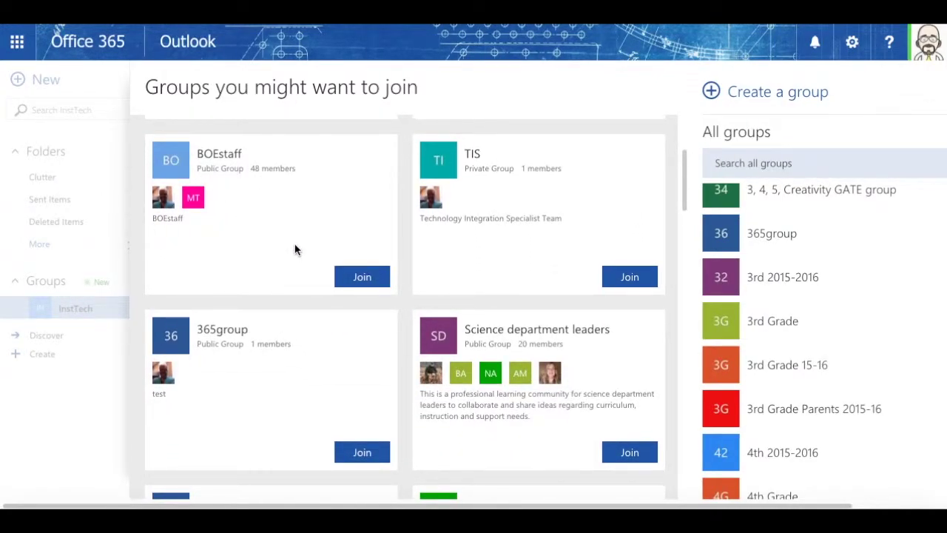
pyautogui.scroll(-1, 295, 251)
pyautogui.scroll(-3, 294, 250)
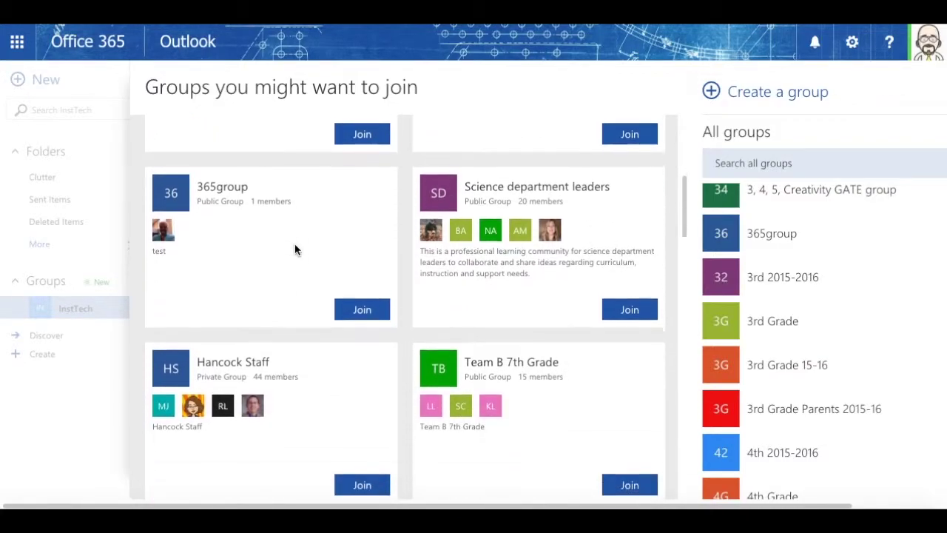
pyautogui.scroll(-1, 294, 250)
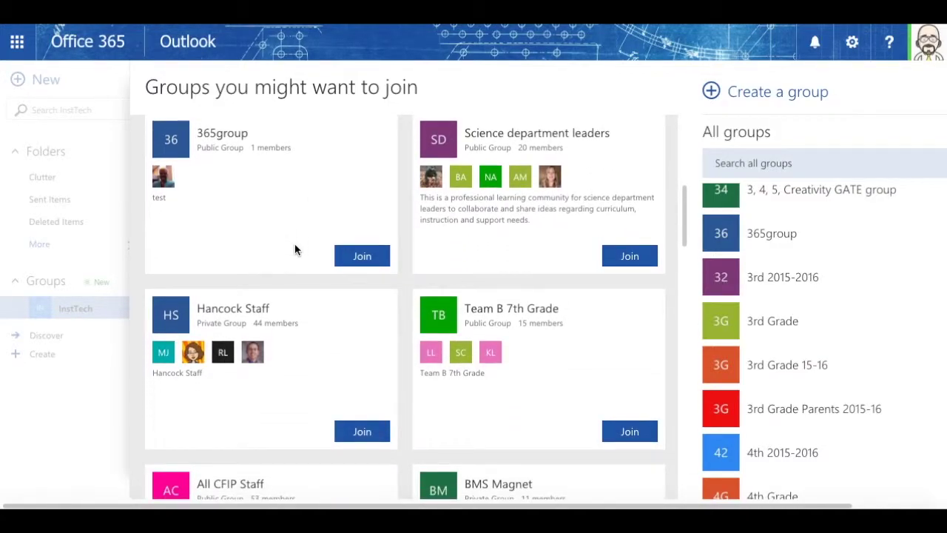
pyautogui.scroll(5, 294, 250)
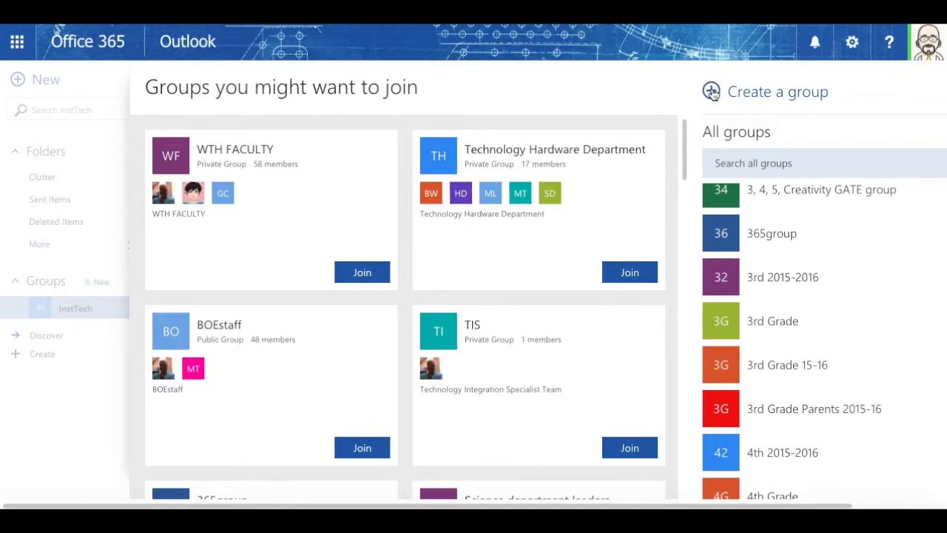
# - Start creating a new group and name it "Office 365 trainings"
pyautogui.click(717, 90)
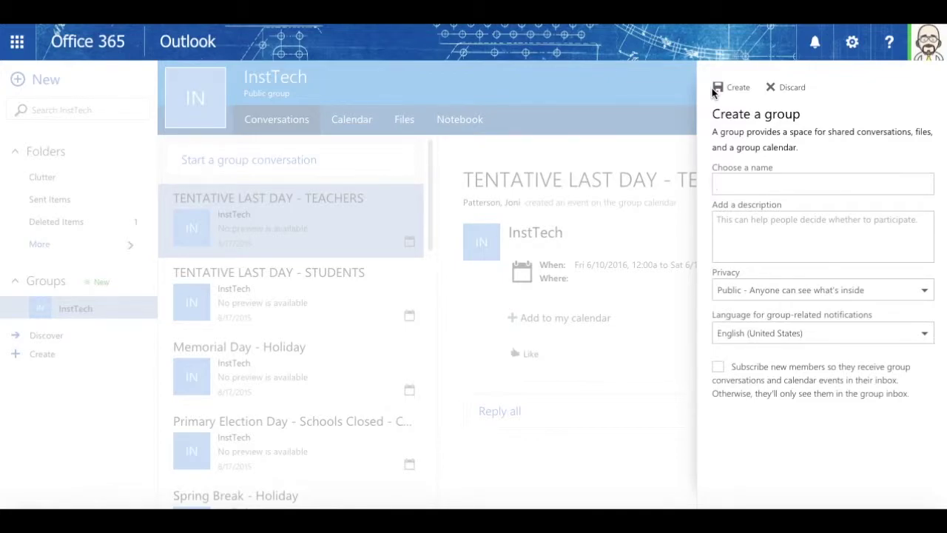
pyautogui.write('Office')
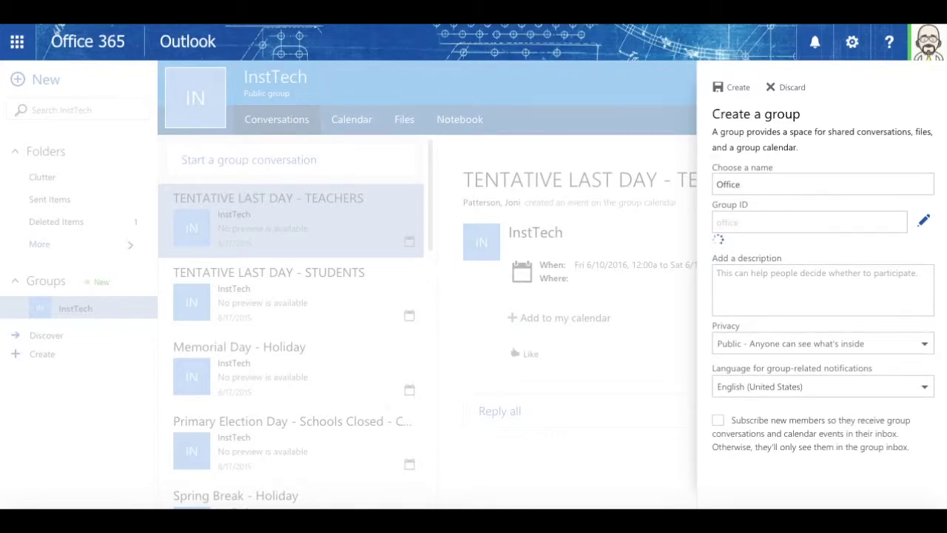
pyautogui.write(' 365 trainings')
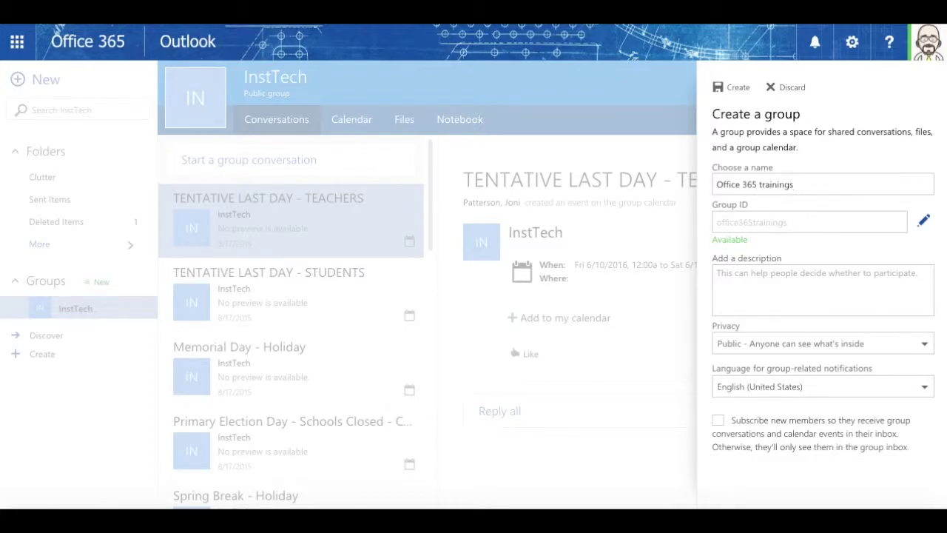
# - Enter the group description "Various resources available from Microsoft"
pyautogui.click(751, 273)
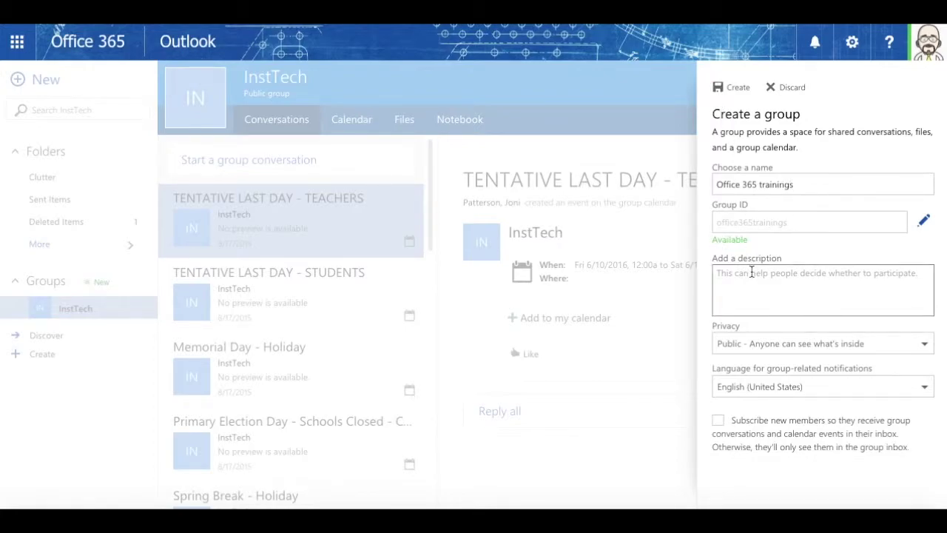
pyautogui.click(751, 273)
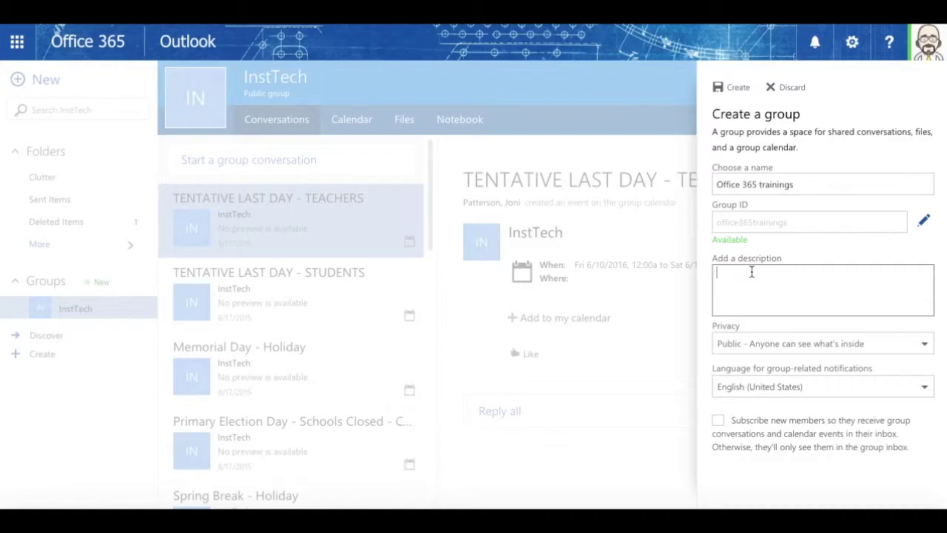
pyautogui.write('Various resources available from')
pyautogui.write('Mi')
pyautogui.press('BackSpace')
pyautogui.press('BackSpace')
pyautogui.write('Mi')
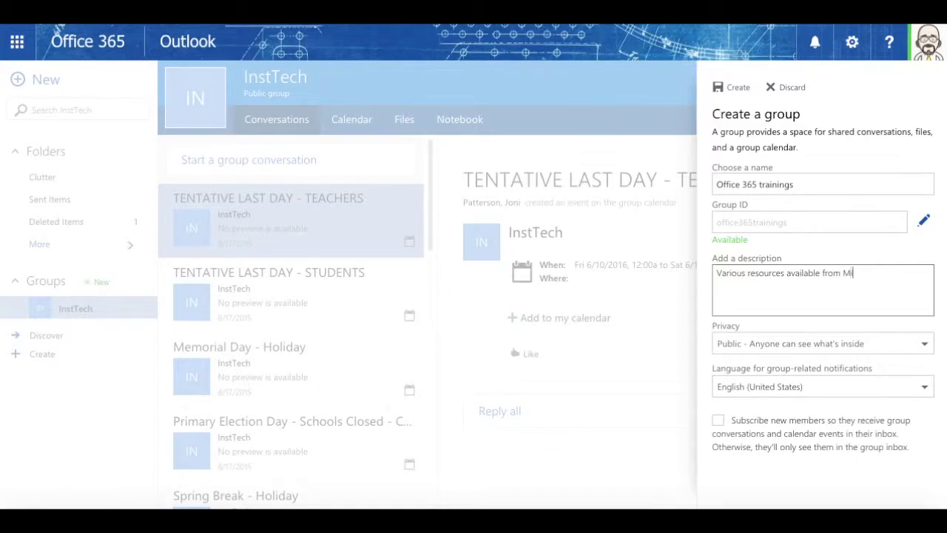
pyautogui.write('crosoft')
# - Set the new group's privacy to Private, so only approved members can see what's inside
pyautogui.click(792, 326)
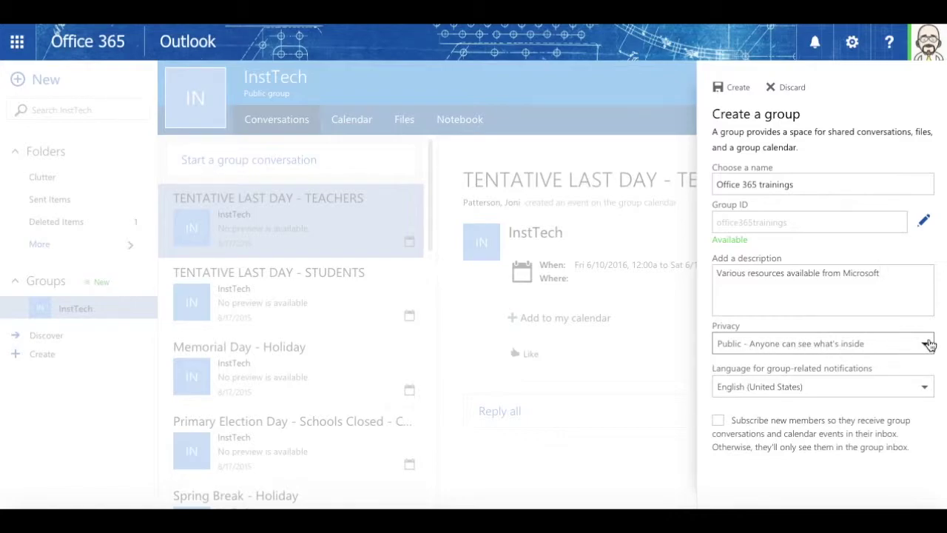
pyautogui.click(929, 344)
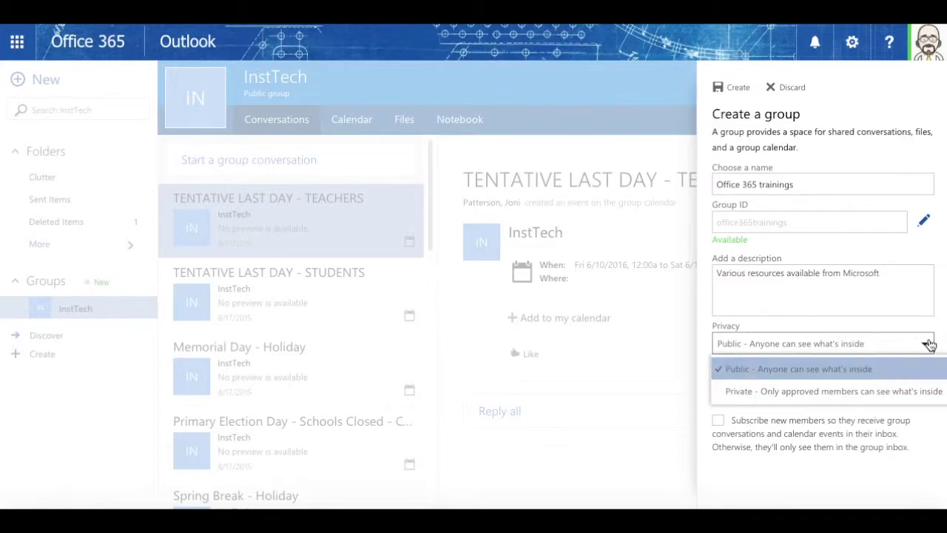
pyautogui.click(889, 390)
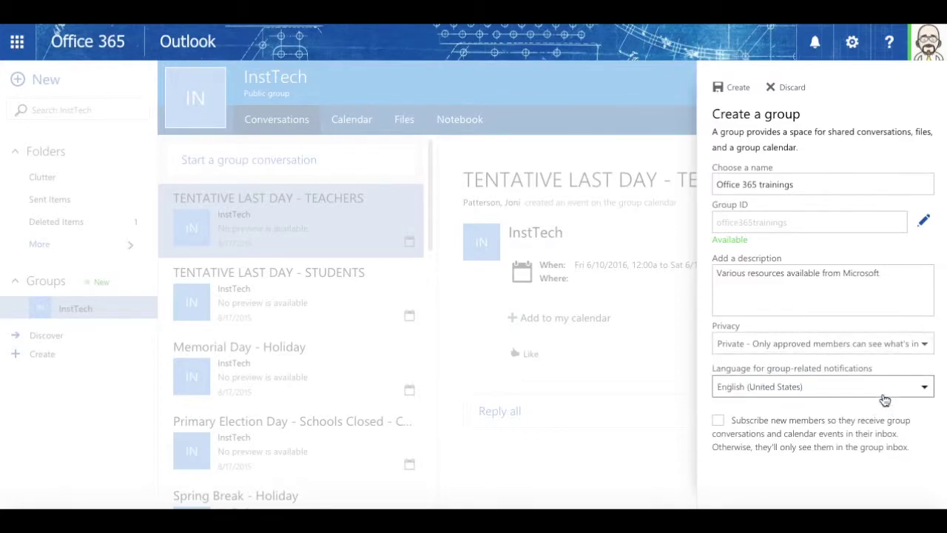